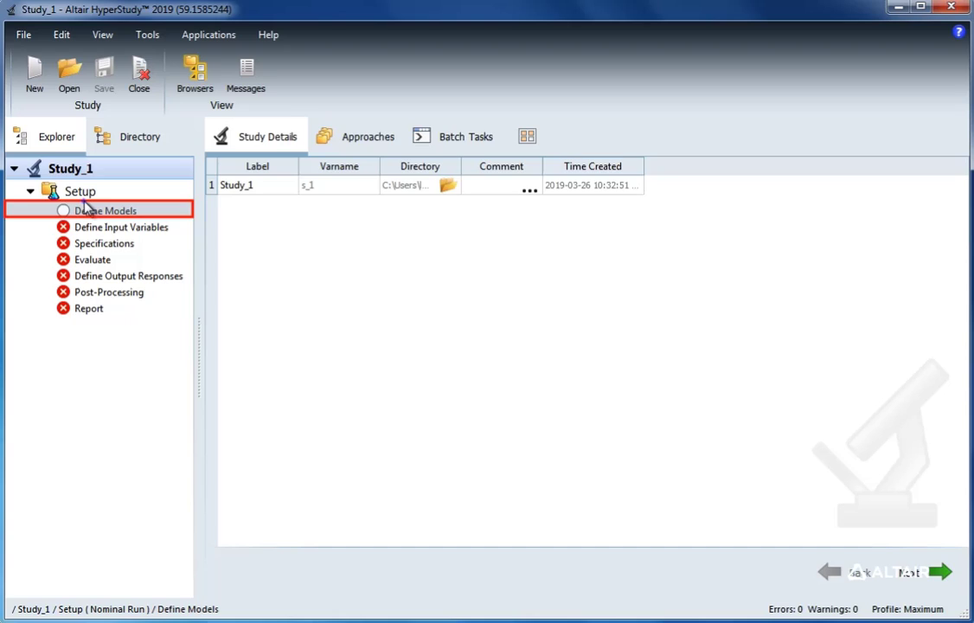
- Add a new model, Model 1 (m_1), of the Lookup type in Define Models
left_click(86, 208)
left_click(249, 177)
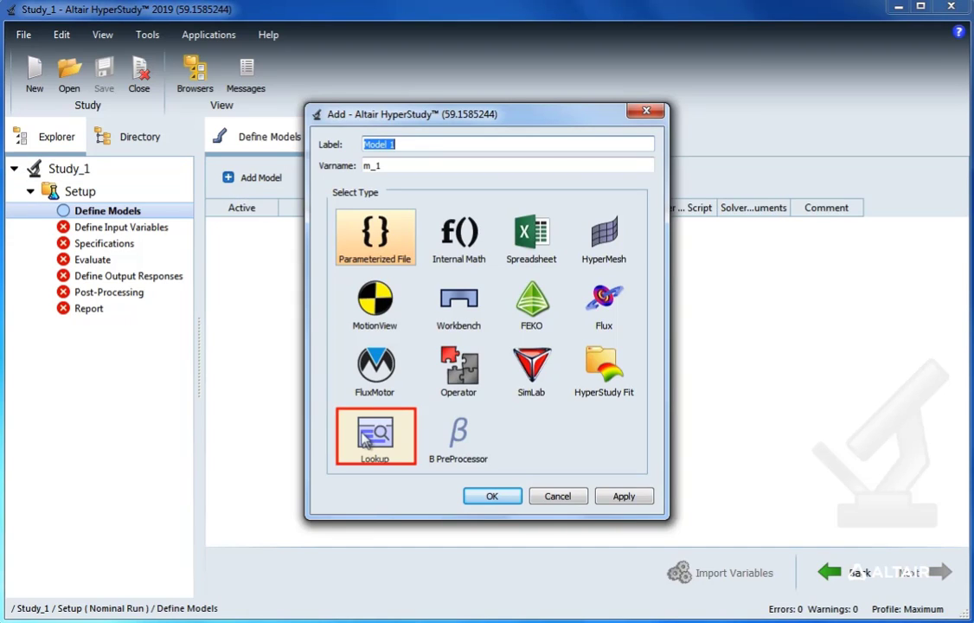
left_click(364, 441)
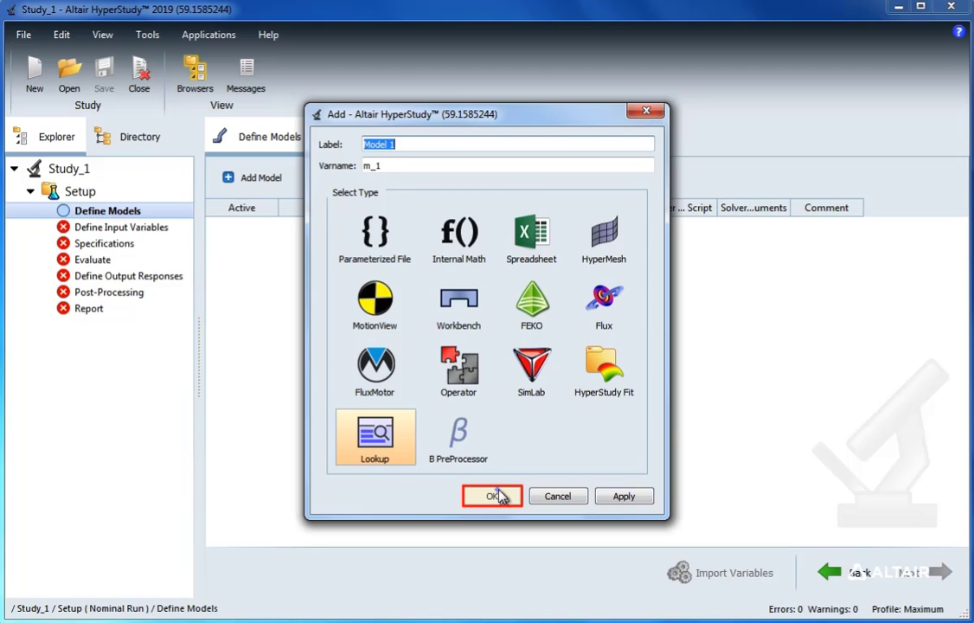
- Create the Lookup model on FAST_data.csv and import its two input variables, x and y
left_click(494, 497)
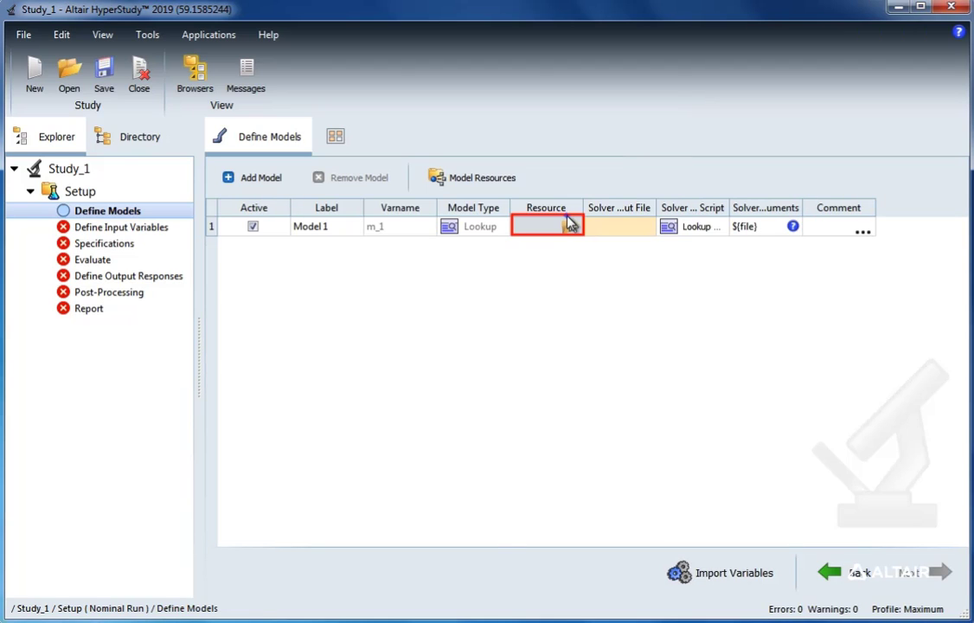
left_click(570, 225)
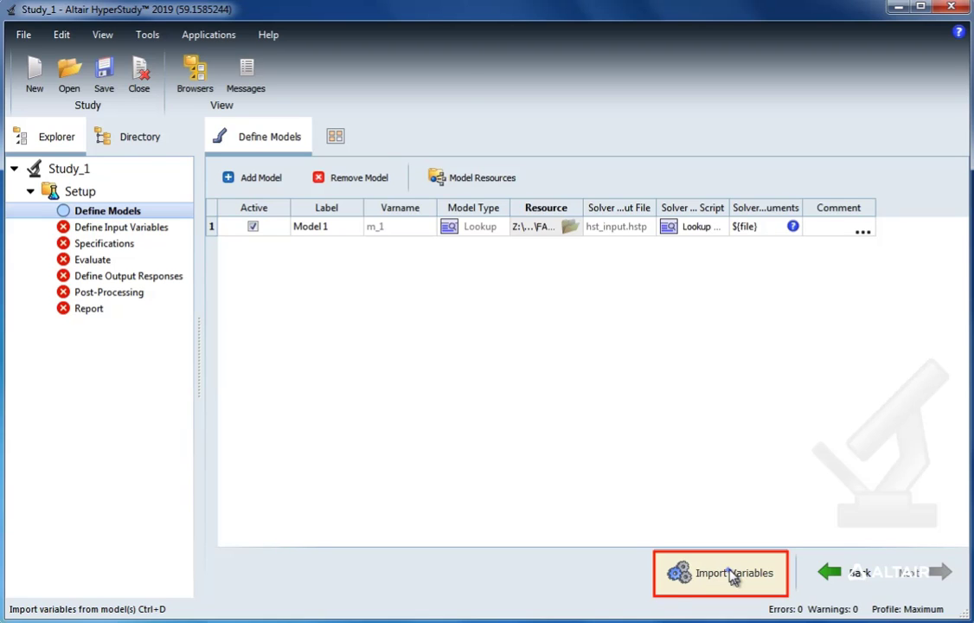
left_click(734, 574)
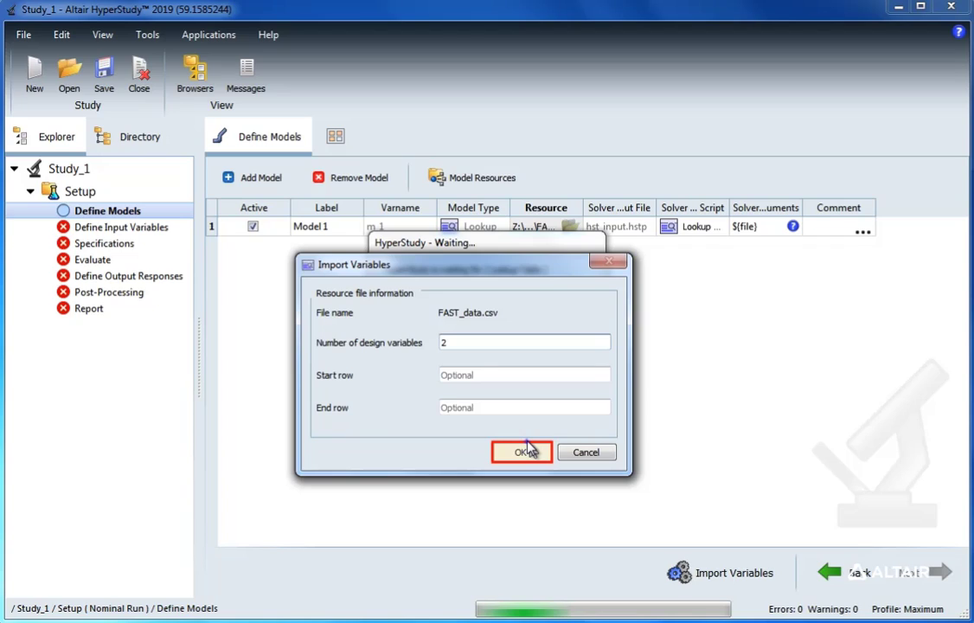
left_click(118, 227)
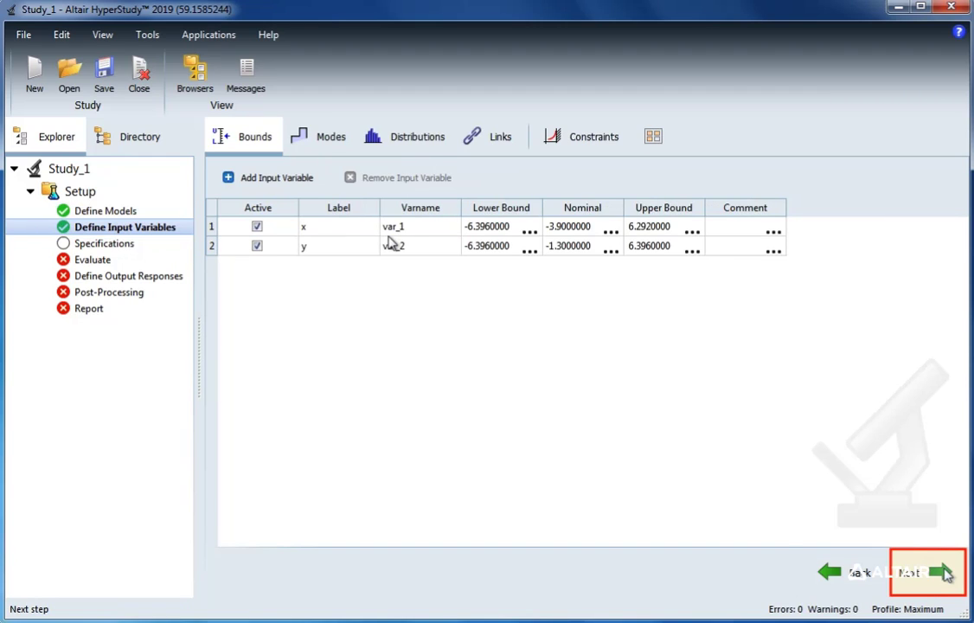
- Apply the nominal run specification and evaluate the nominal run
left_click(945, 572)
left_click(733, 572)
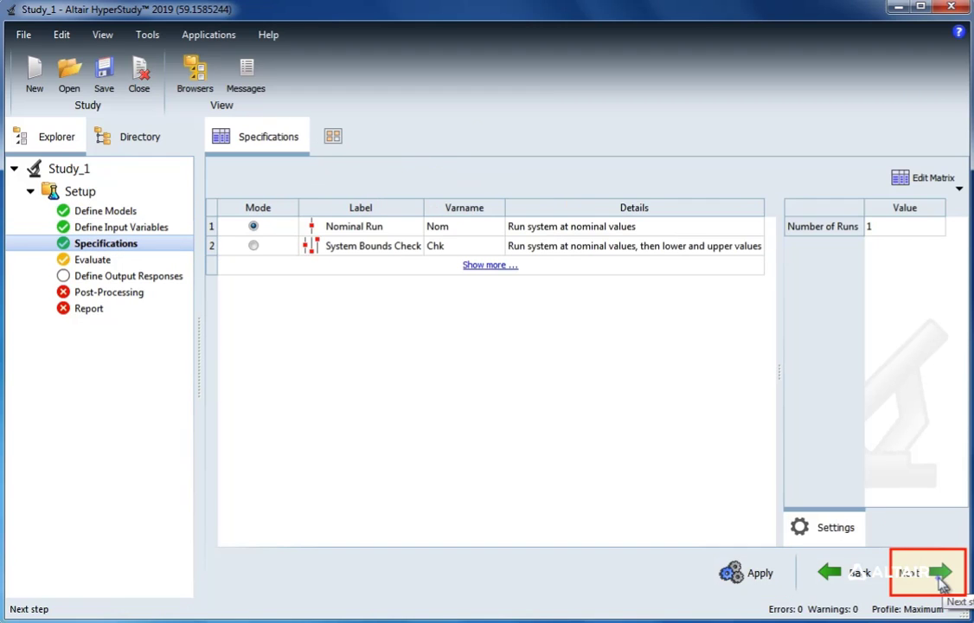
left_click(941, 578)
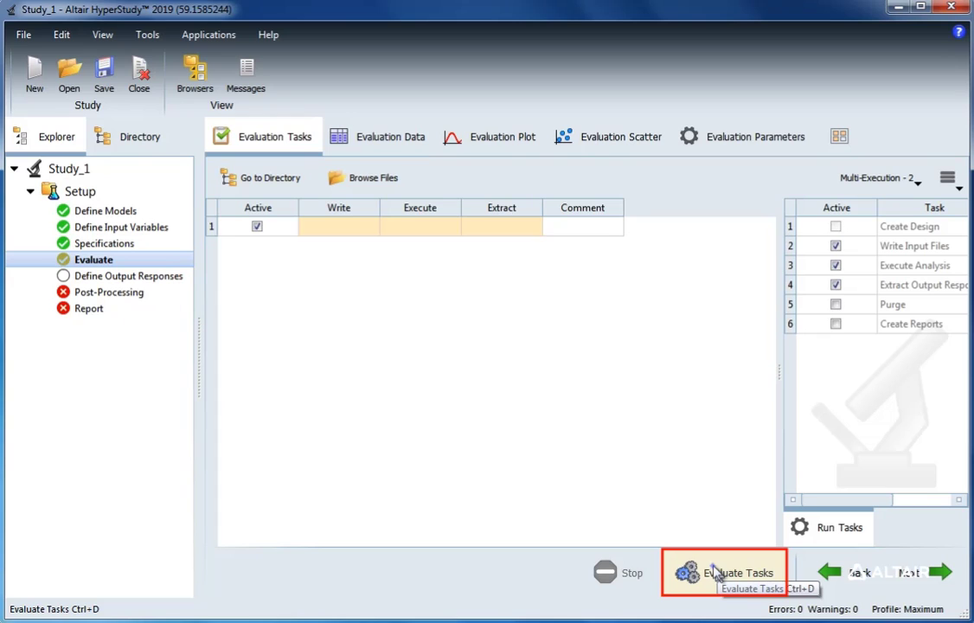
left_click(715, 574)
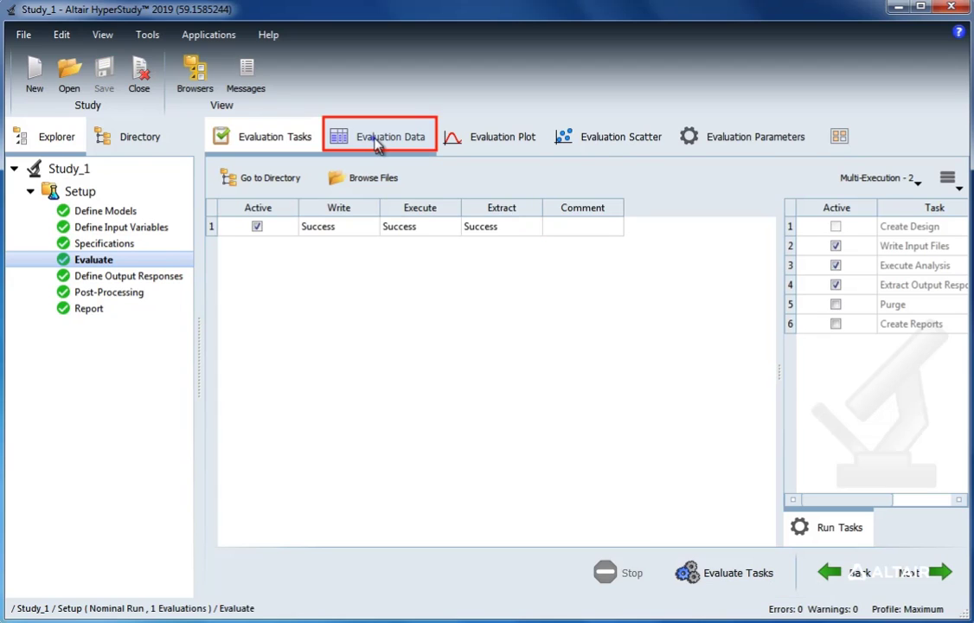
- Review the nominal run's evaluation data, then move on to the Highly Nonlinear, Poly 1 and Poly 2 responses
left_click(378, 147)
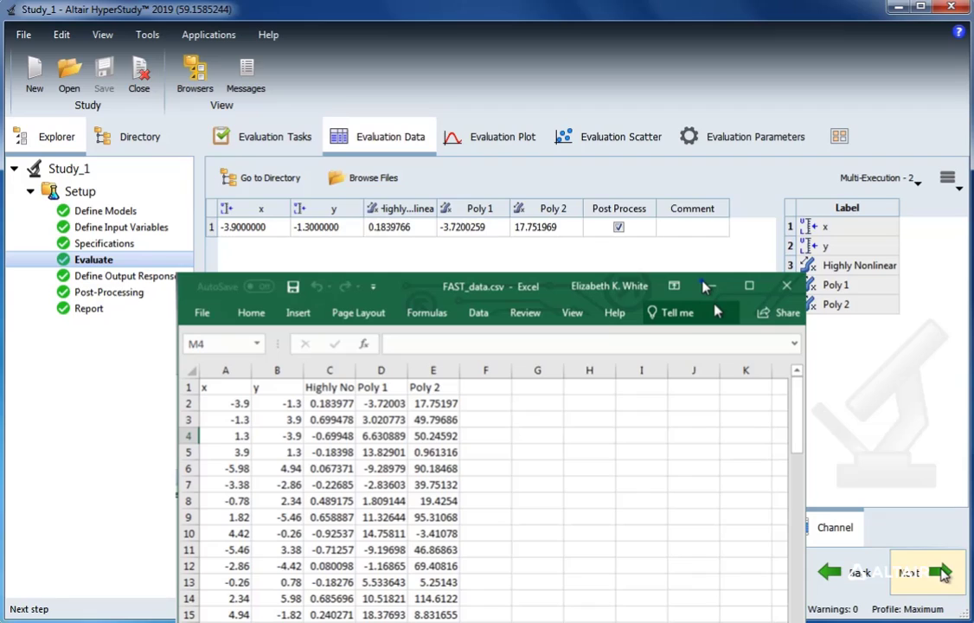
left_click(939, 573)
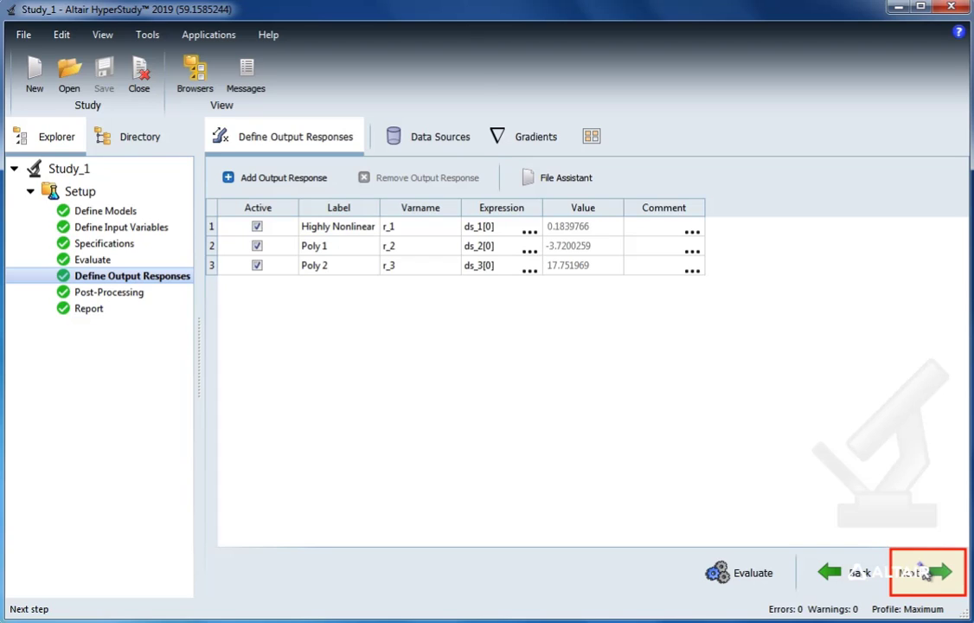
- Advance through the Setup post-processing and report steps to finish Setup
left_click(924, 575)
left_click(925, 575)
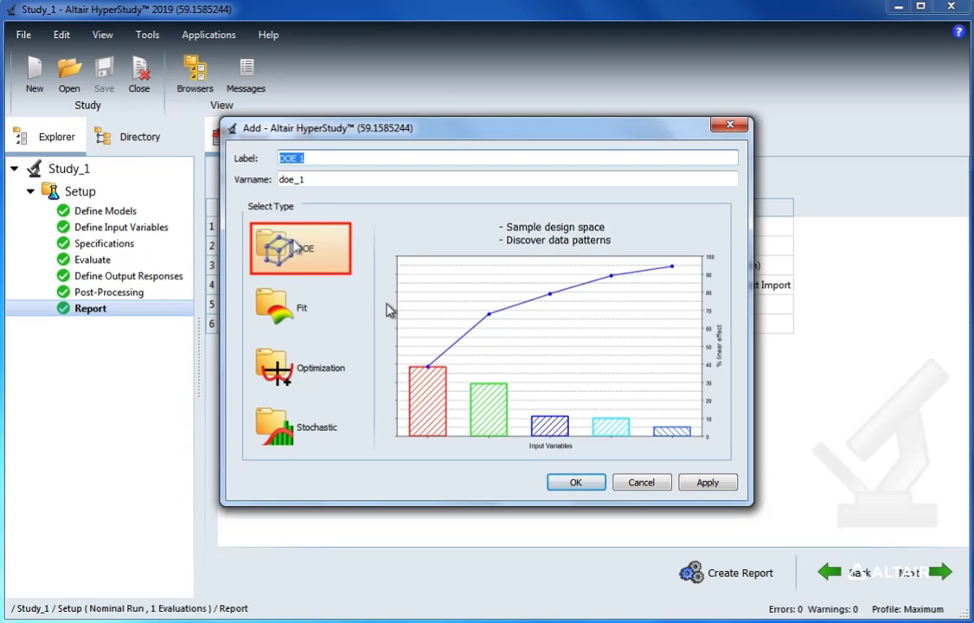
- Confirm the DOE 1 approach and switch it to Run Matrix mode using FAST_data.csv as the matrix file
left_click(576, 482)
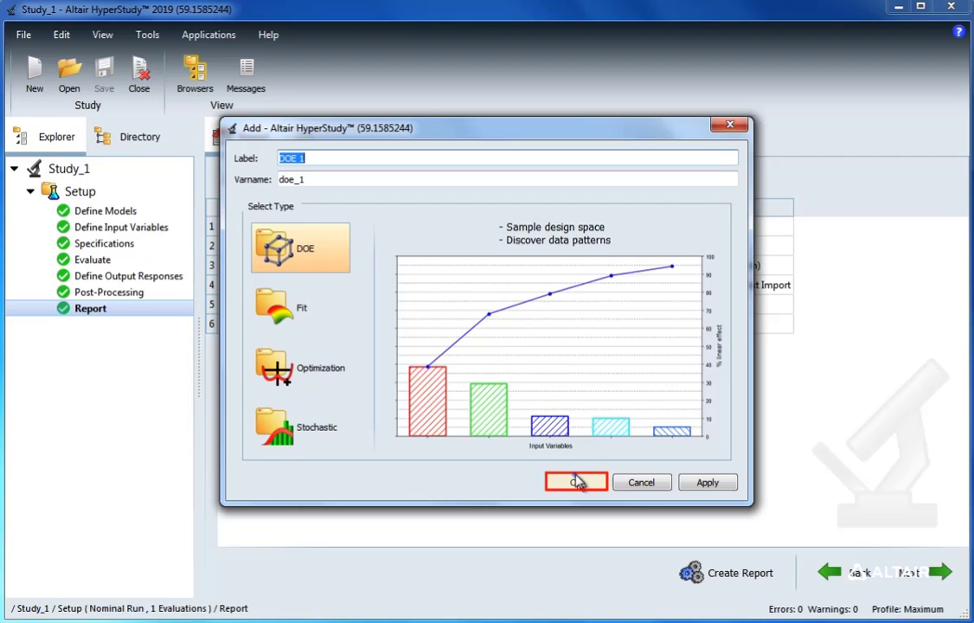
left_click(575, 482)
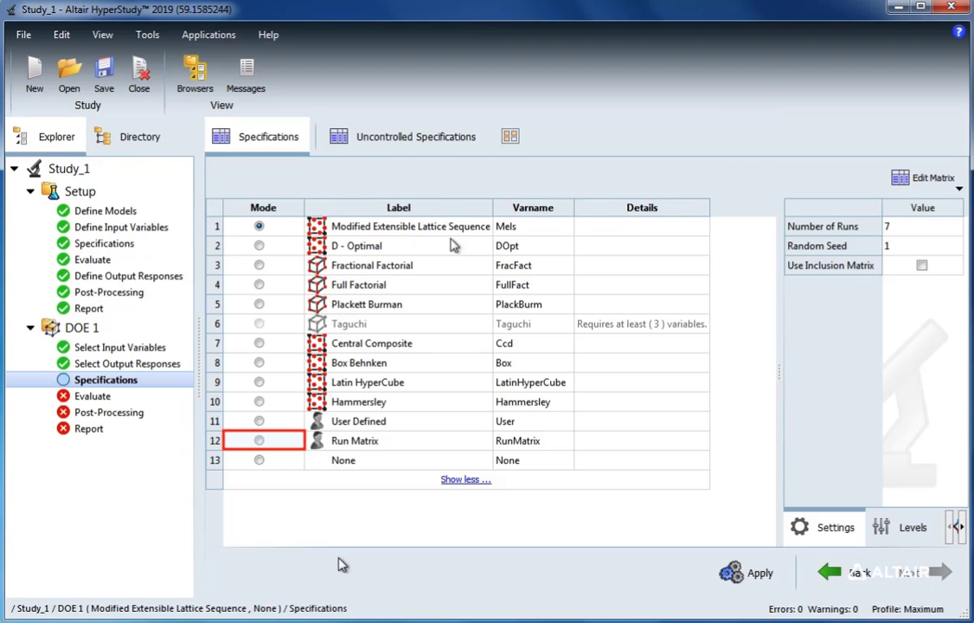
left_click(259, 440)
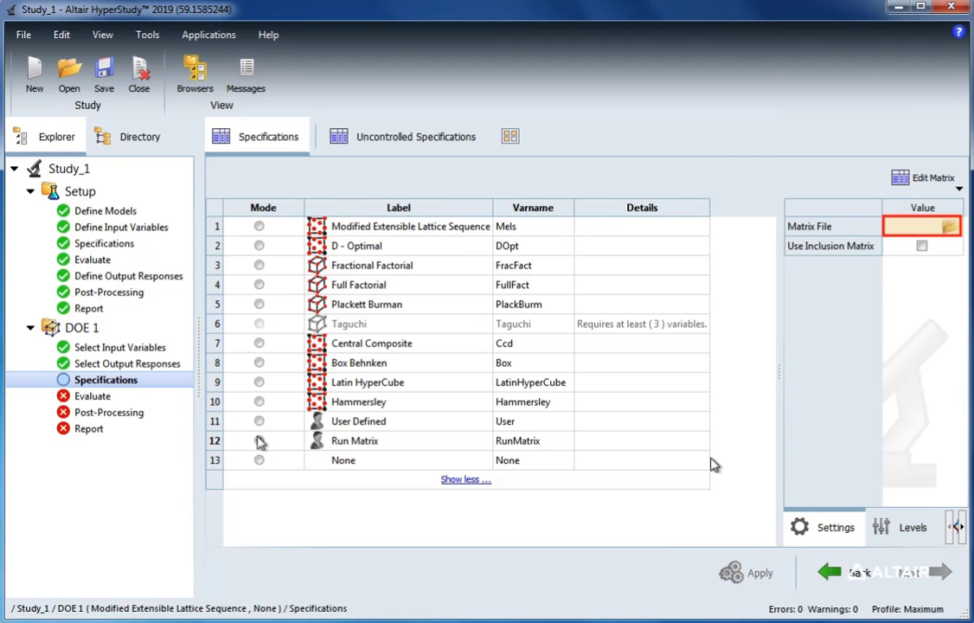
left_click(949, 228)
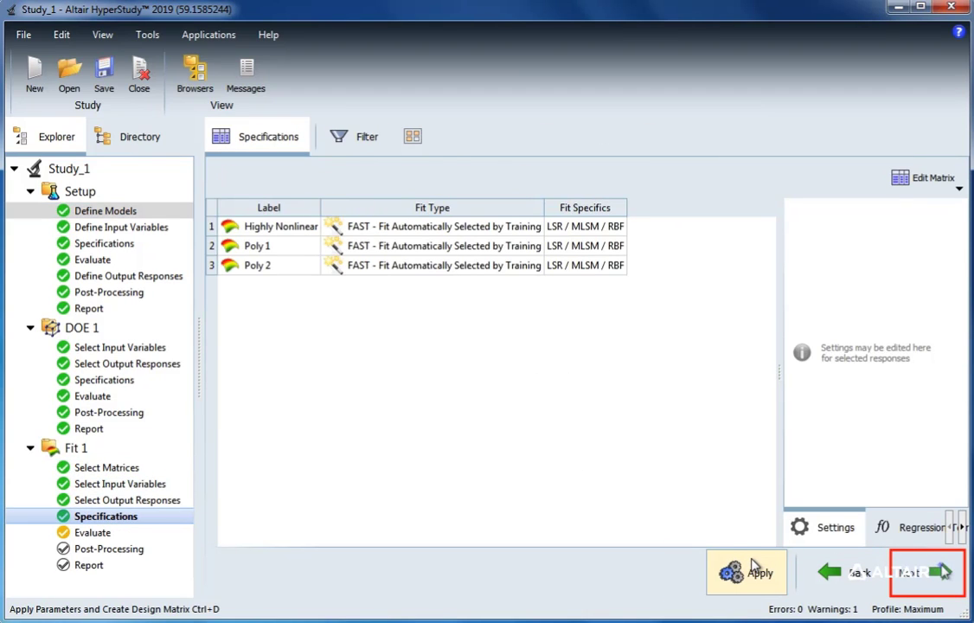
- Evaluate Fit 1 and check the diagnostics: R-Square 0.948, 0.983 and 0.990
left_click(943, 572)
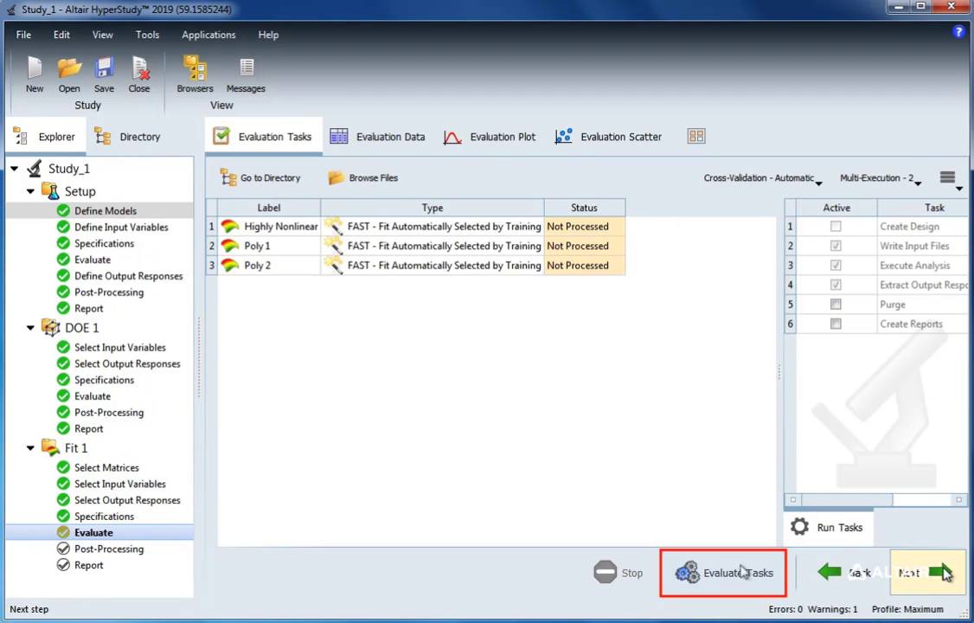
left_click(681, 572)
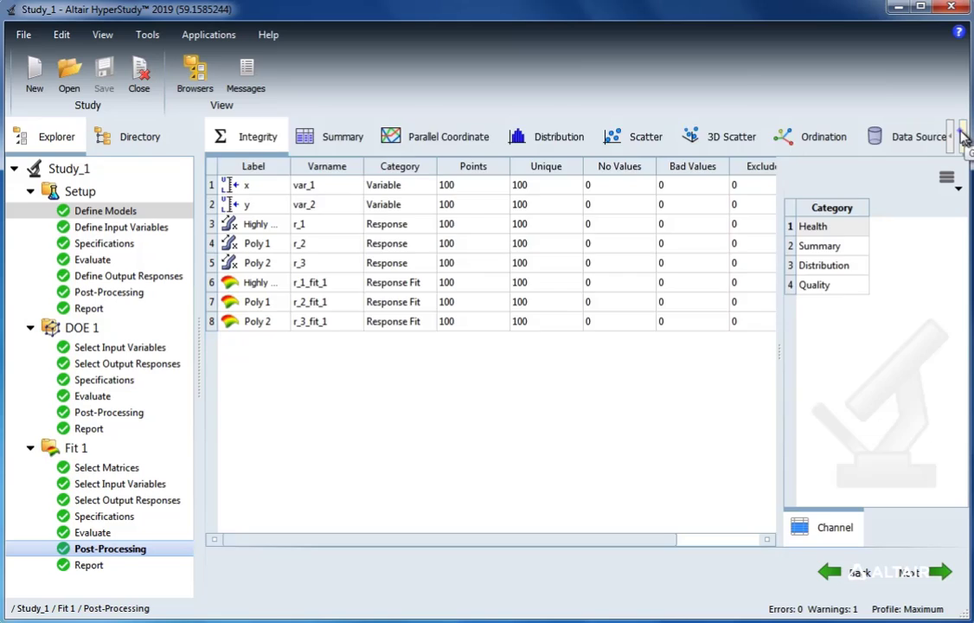
left_click(963, 137)
left_click(663, 138)
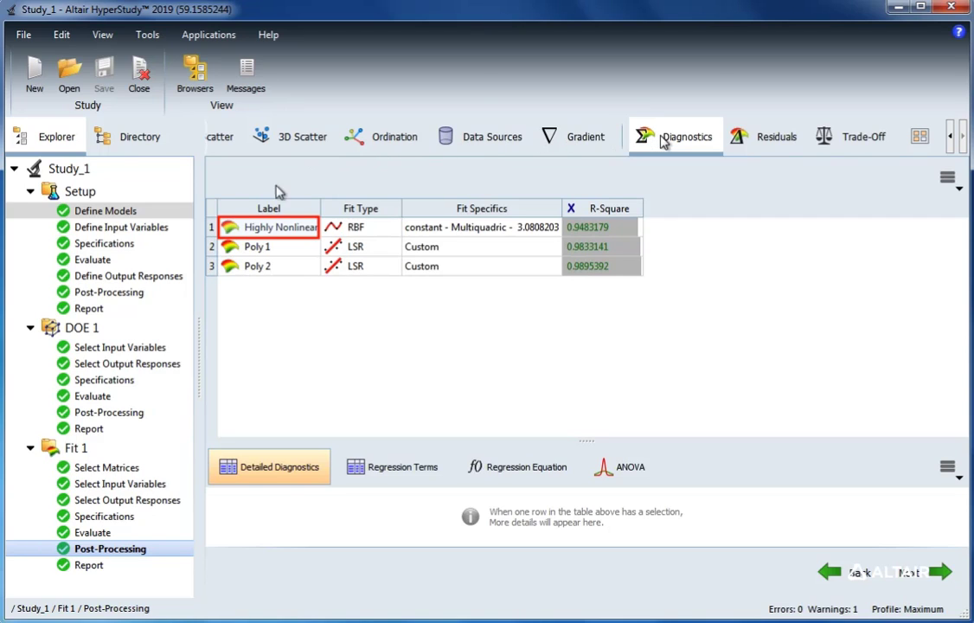
- Enlarge the Highly Nonlinear fit's detailed diagnostics and view its input-matrix residuals, all around 1e-9
left_click(252, 226)
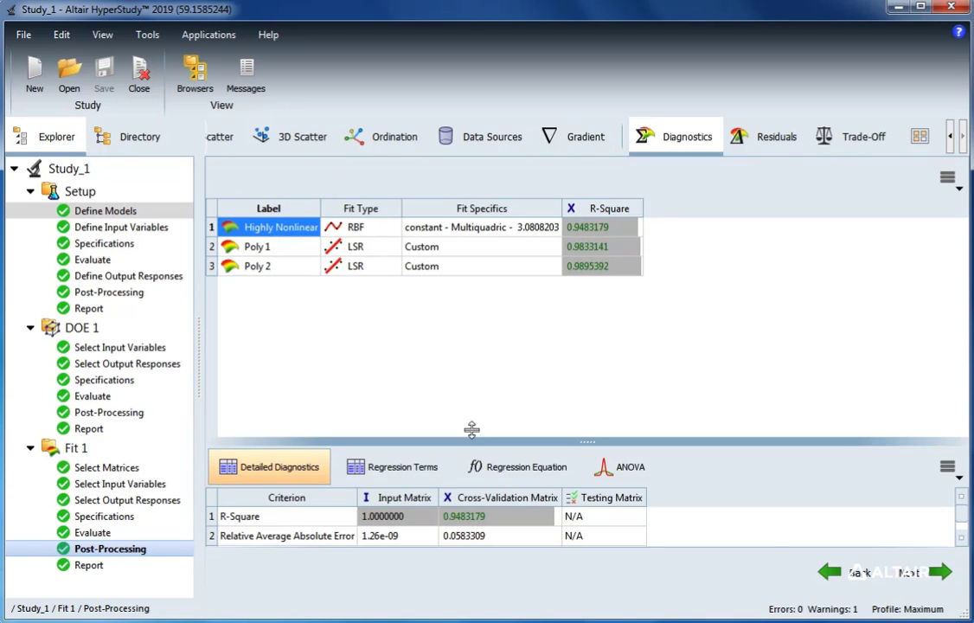
left_click_drag(472, 430, 484, 337)
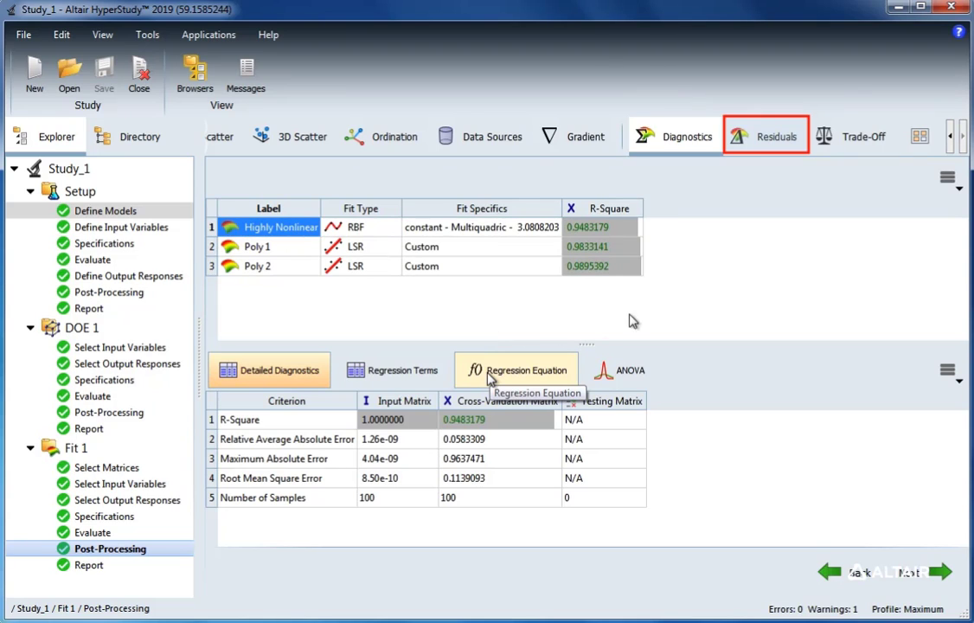
left_click(775, 139)
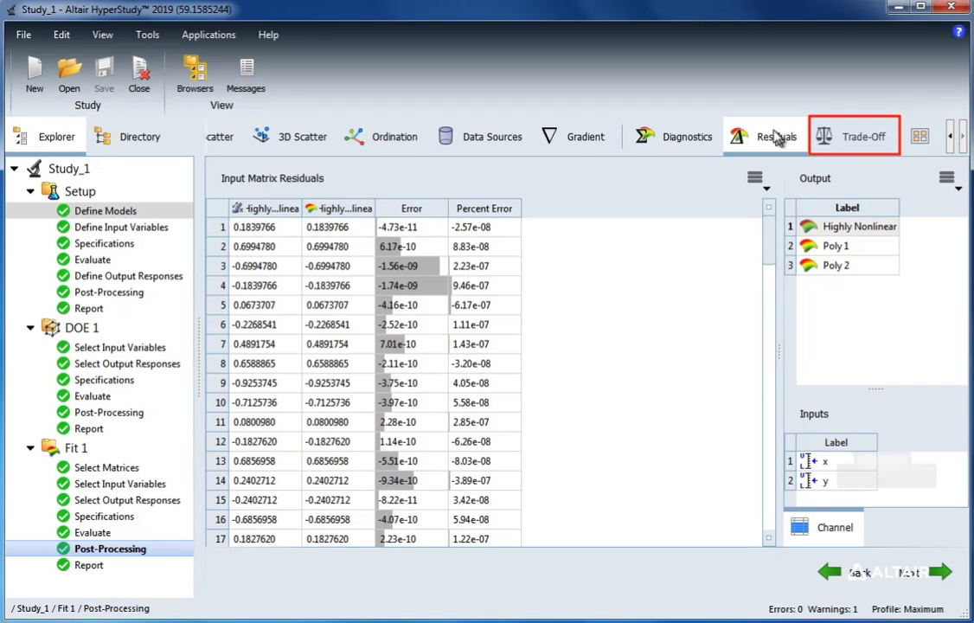
- Plot trade-off surfaces of Highly Nonlinear, Poly 1 and Poly 2 over x and y, then advance to the report
left_click(867, 140)
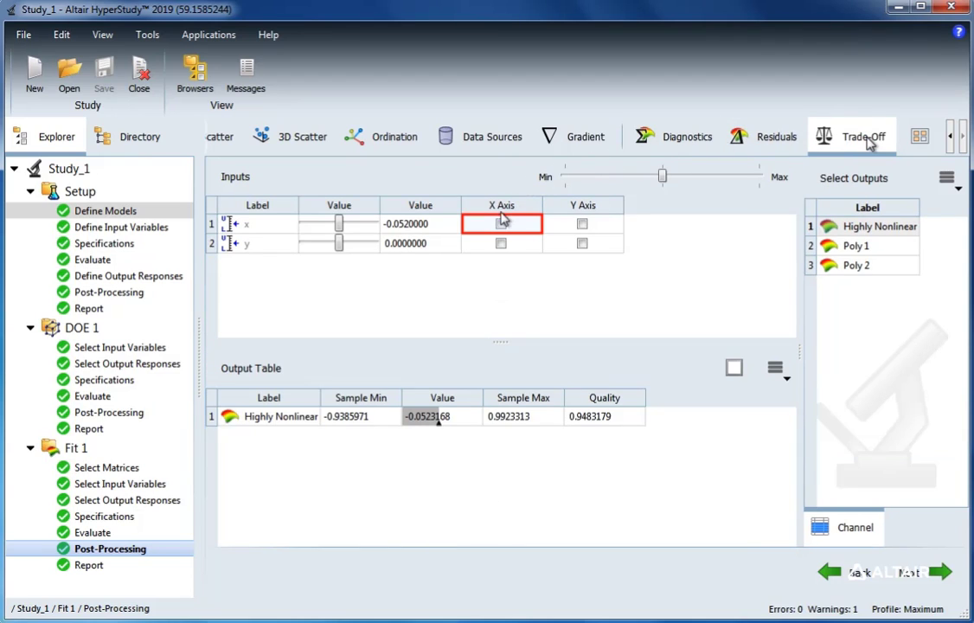
left_click(502, 223)
left_click(582, 244)
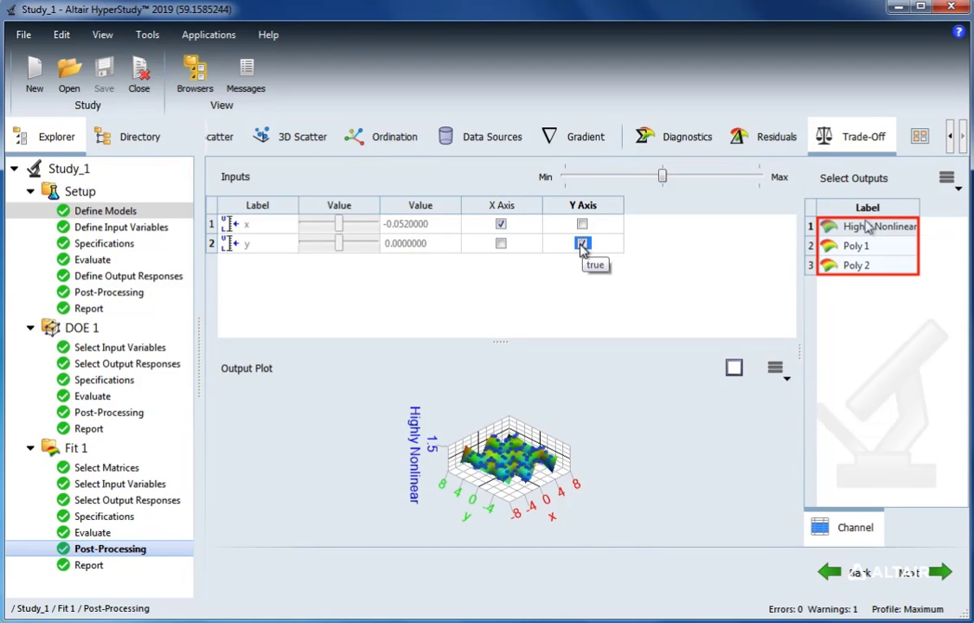
left_click_drag(867, 226, 865, 270)
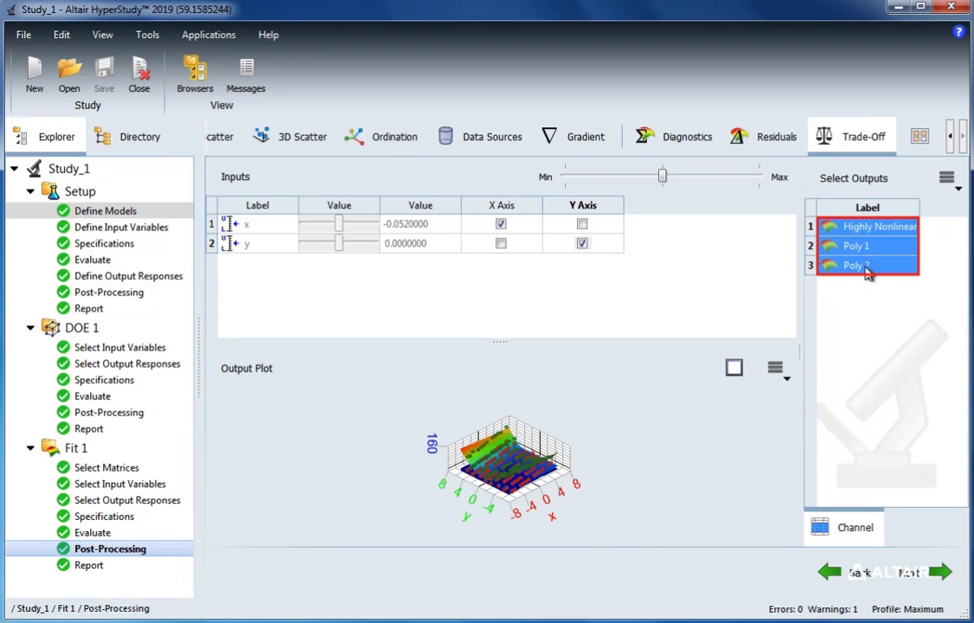
left_click(936, 568)
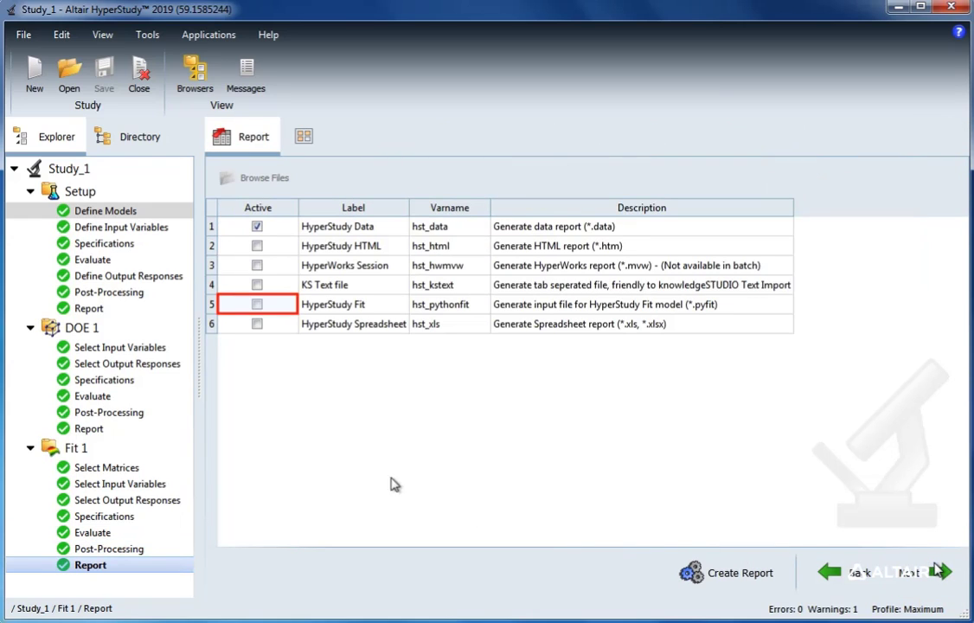